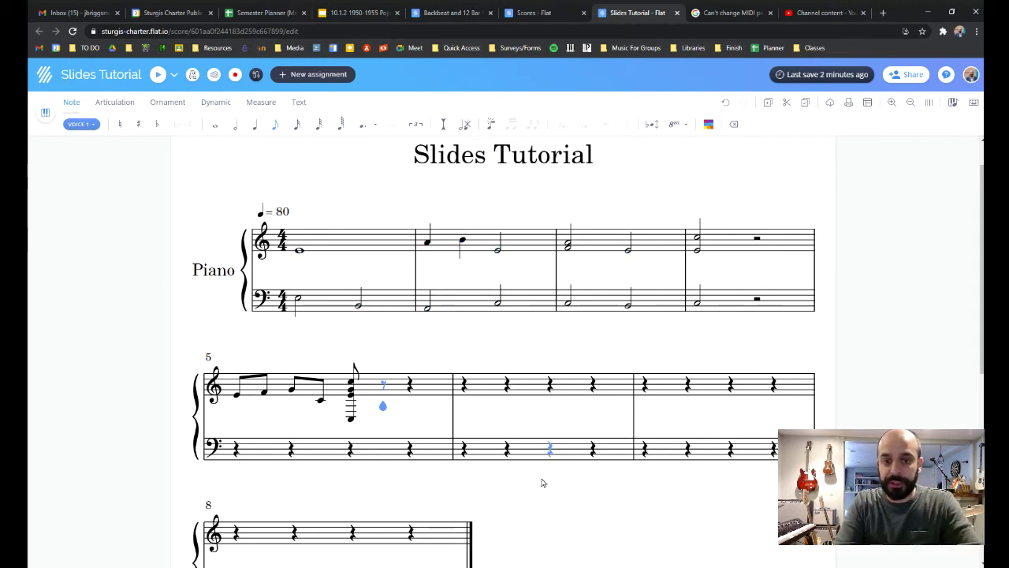
key("space")
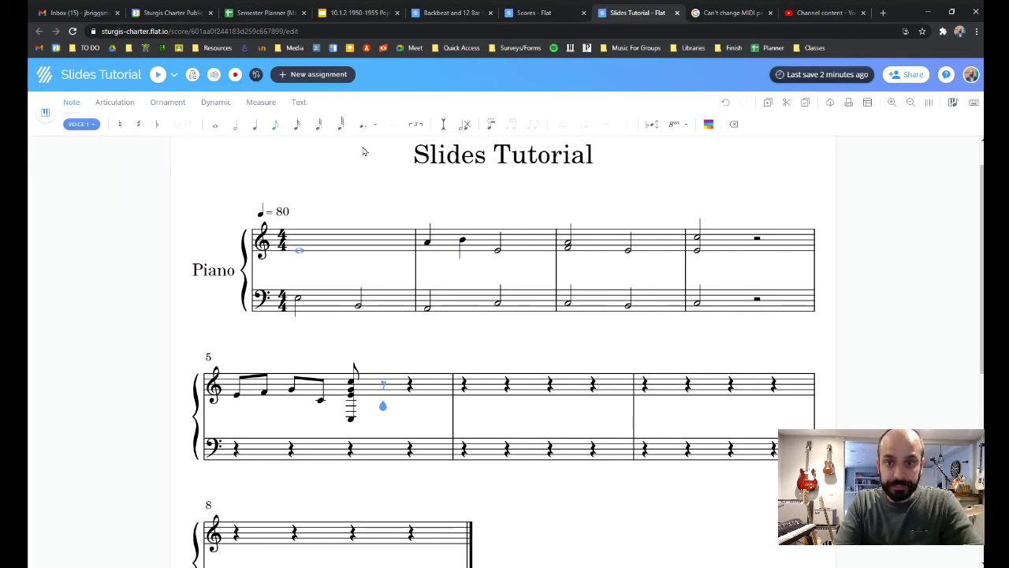
left_click(112, 103)
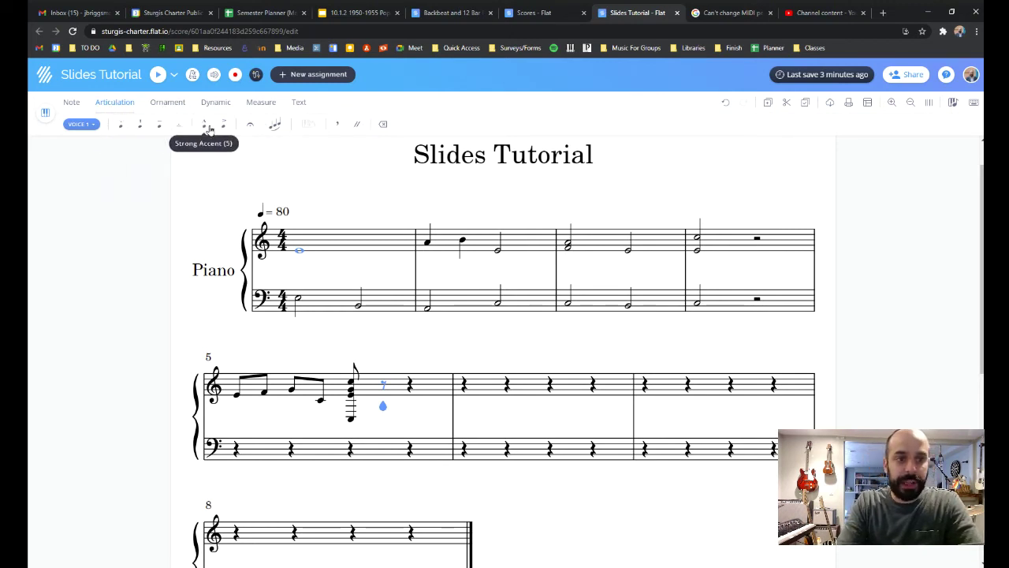
left_click(155, 103)
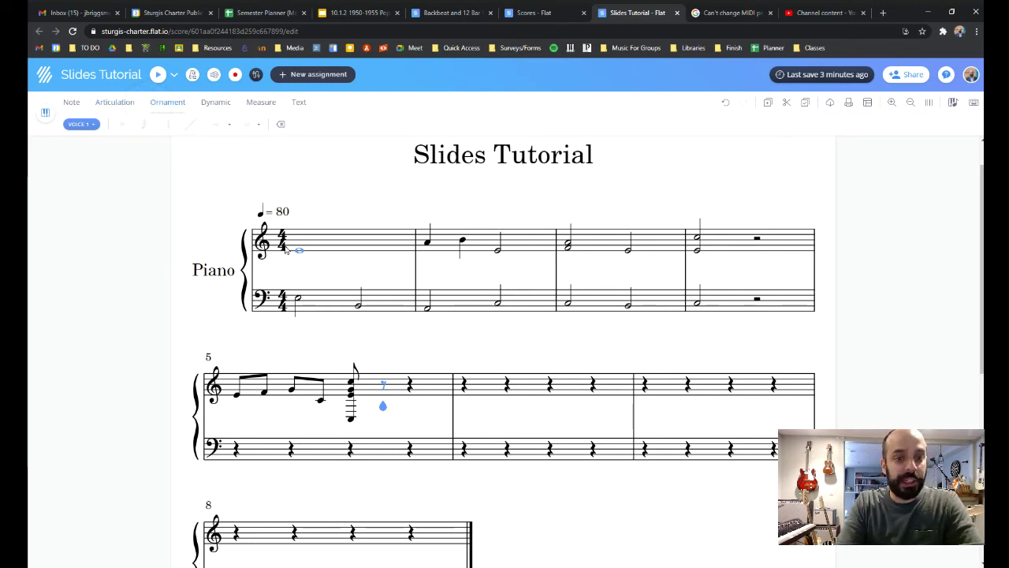
left_click(423, 241)
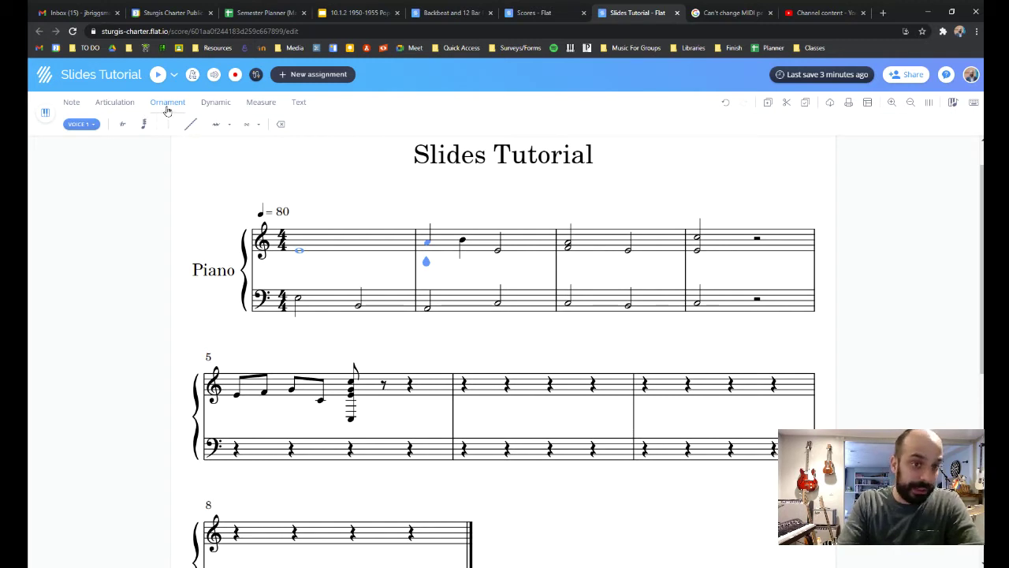
Step: Mark the first measure's treble whole note piano (p) and the first treble chord of measure 3 fortissimo (ff)
left_click(212, 104)
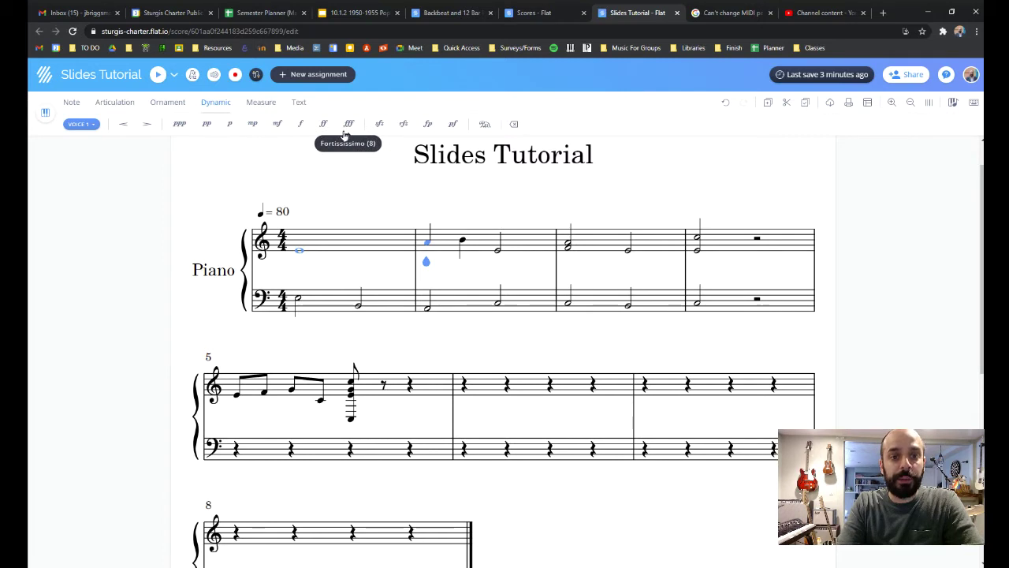
left_click(298, 251)
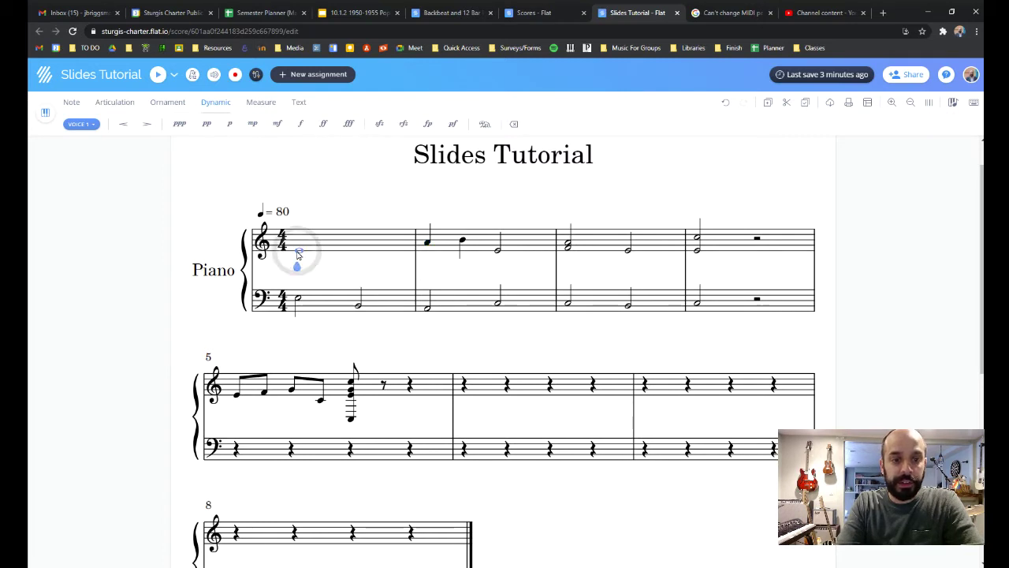
left_click(229, 127)
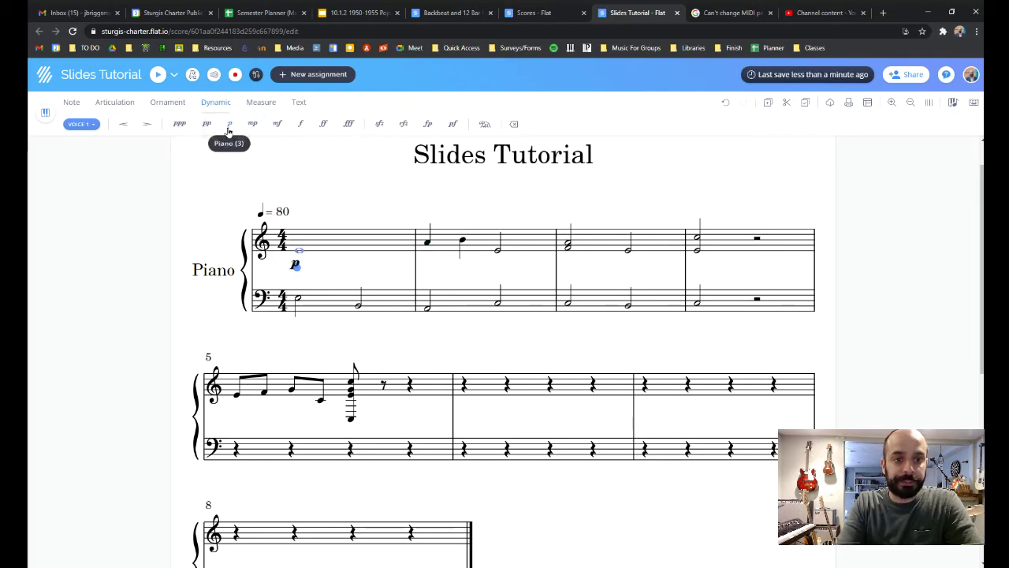
left_click(565, 245)
left_click(323, 126)
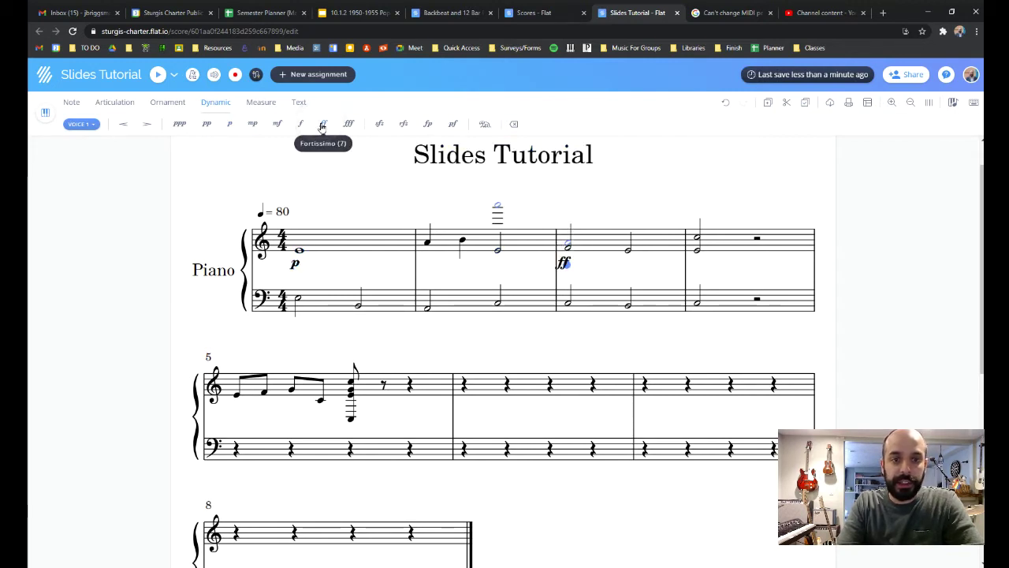
Step: Insert a blank measure after measure 3 and undo the insertion
left_click(258, 102)
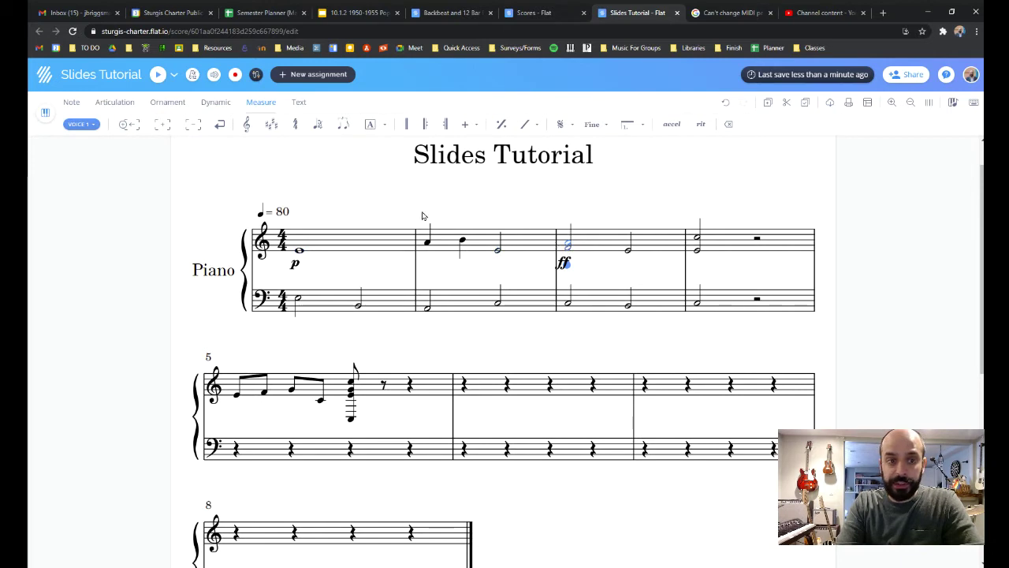
left_click(164, 125)
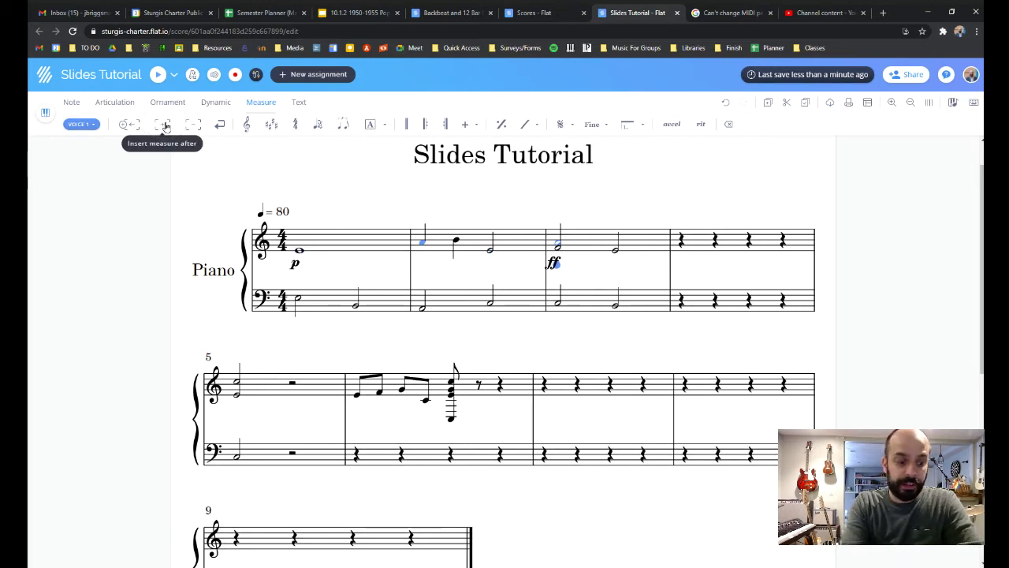
key("ctrl+z")
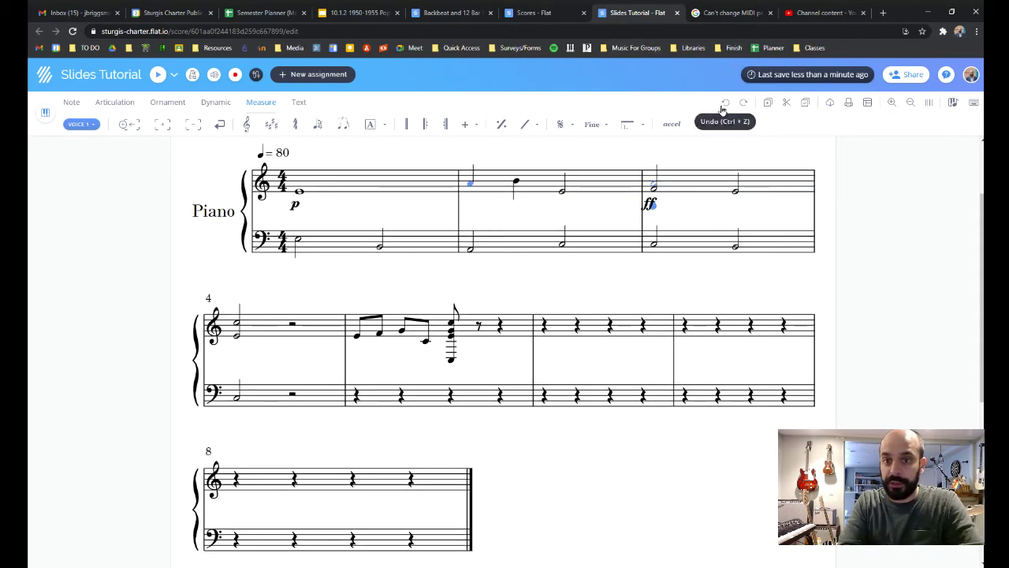
Step: Insert three blank measures after measure 8, the last one in the score, and remove two of the blank measures
scroll(520, 358, "down", 1)
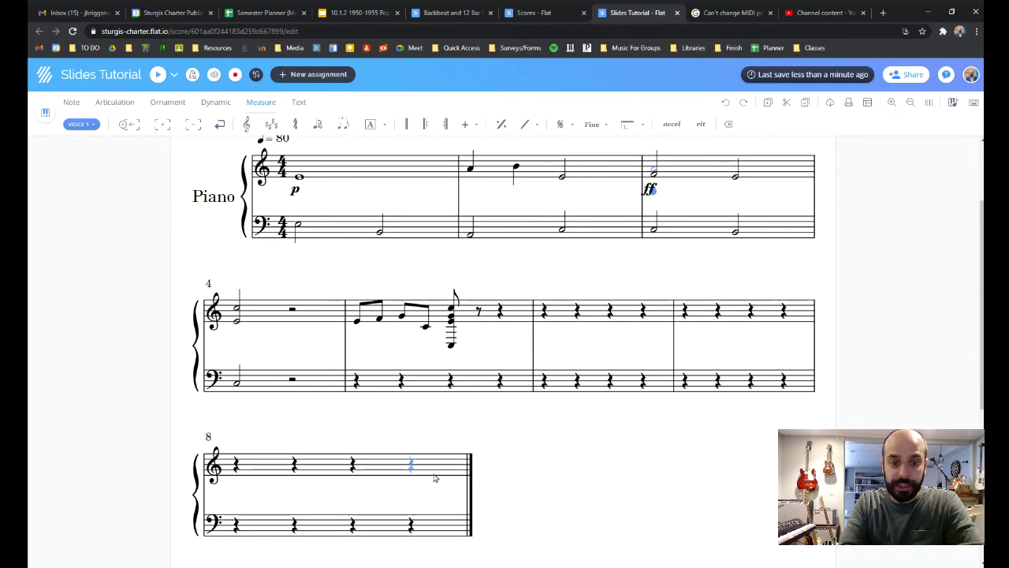
left_click(408, 467)
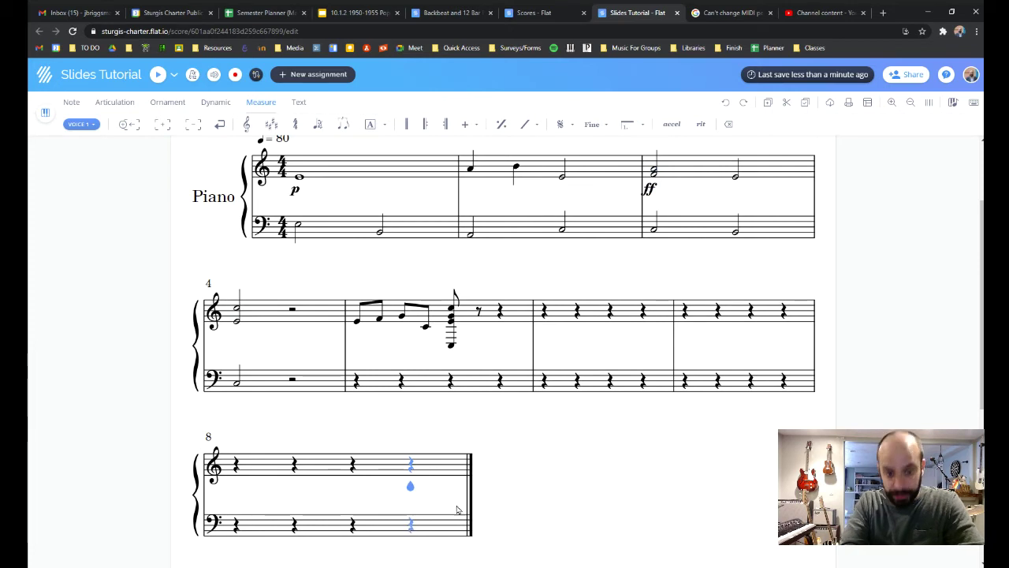
left_click(162, 124)
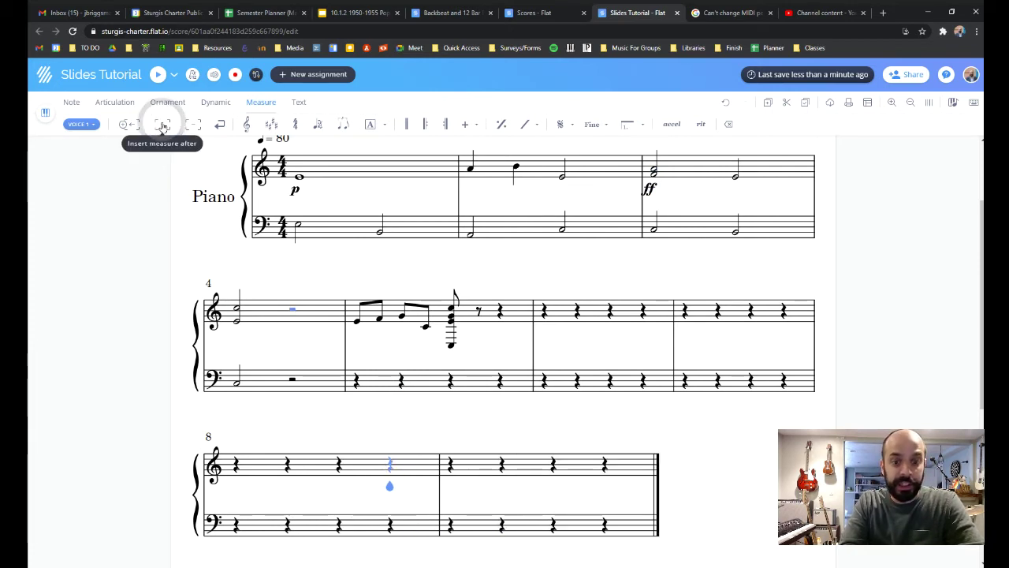
left_click(162, 125)
left_click(163, 124)
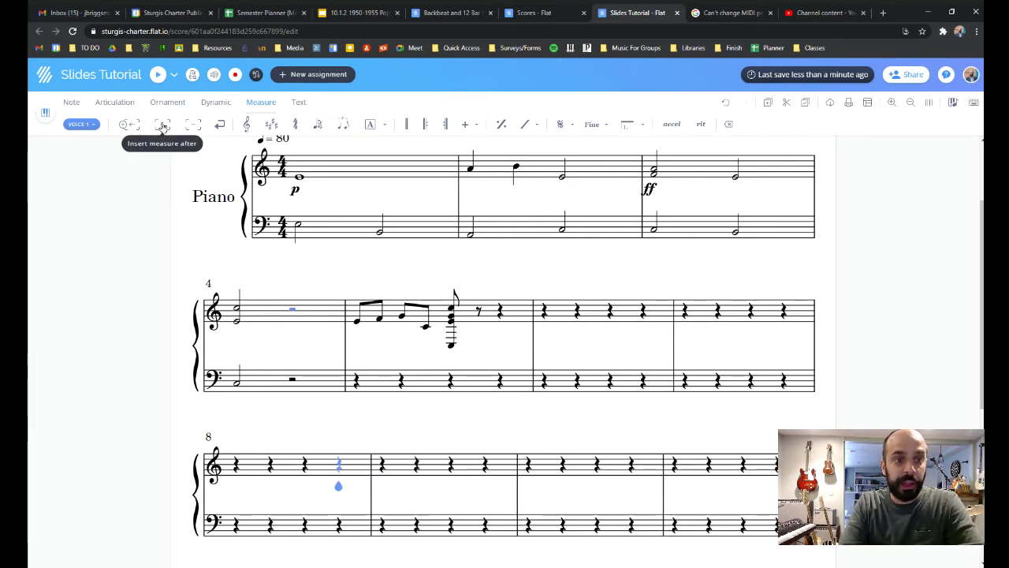
left_click(191, 127)
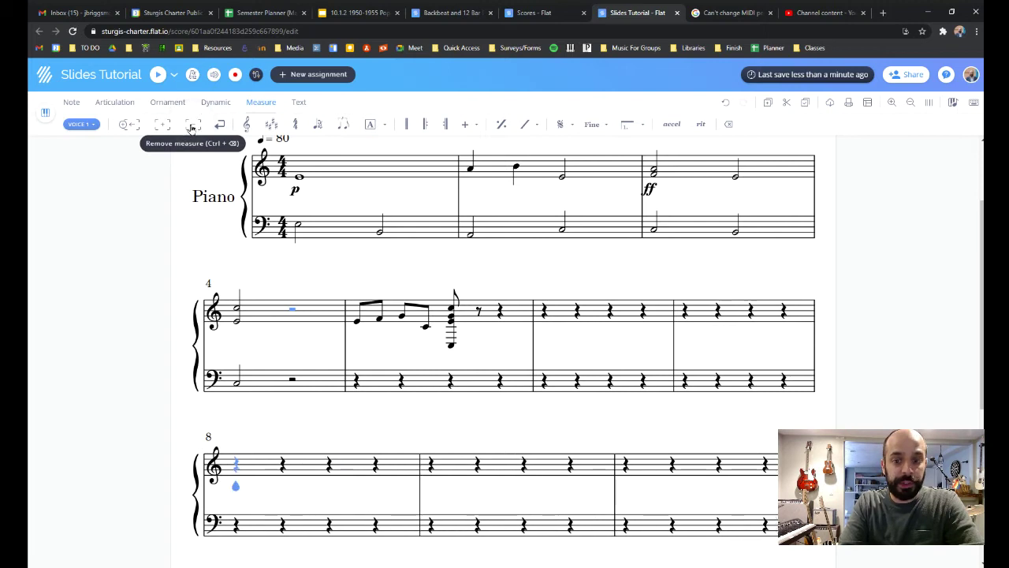
left_click(191, 128)
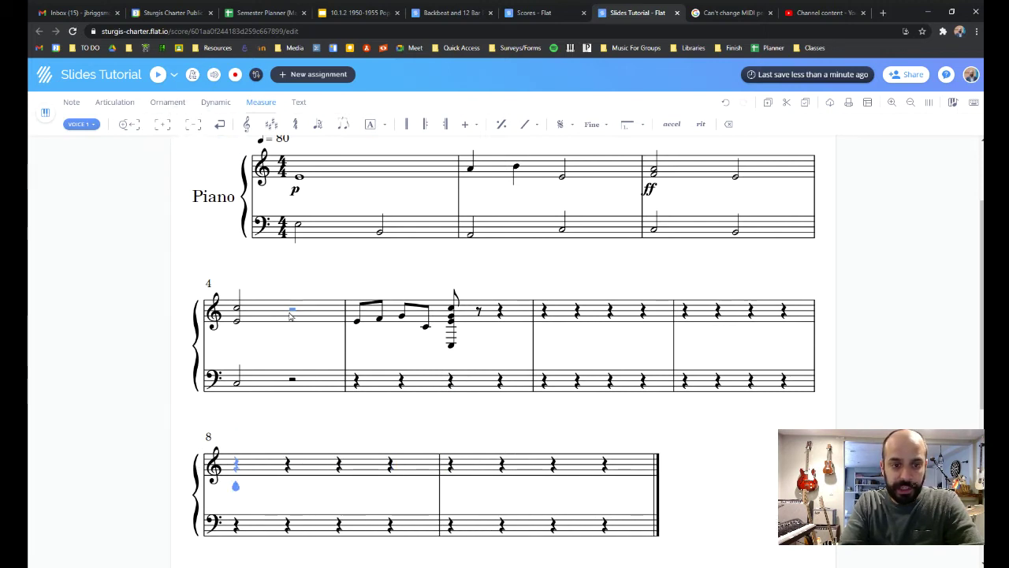
Step: Remove measure 5 with its eighth notes and undo the removal
left_click(356, 383)
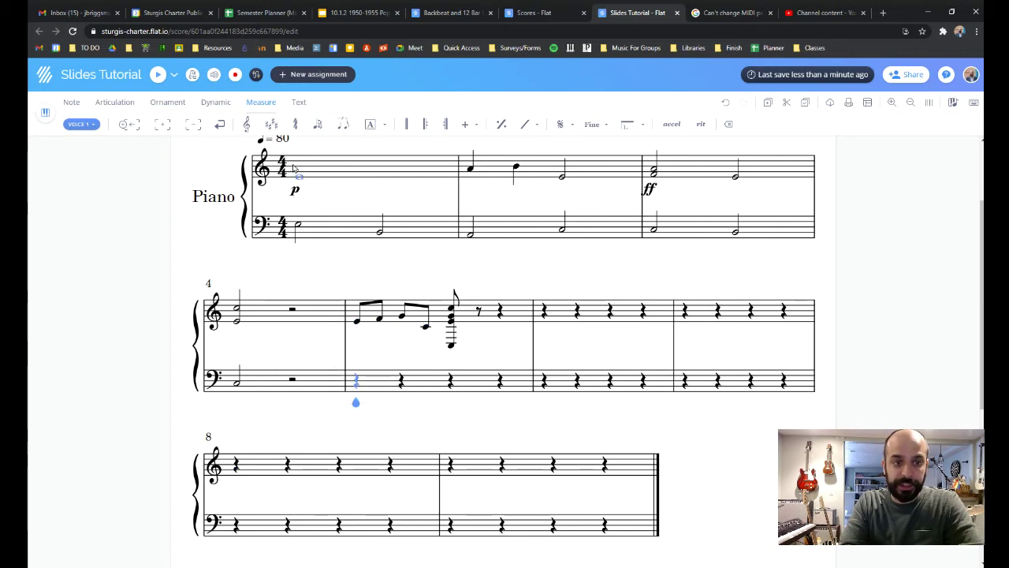
left_click(190, 125)
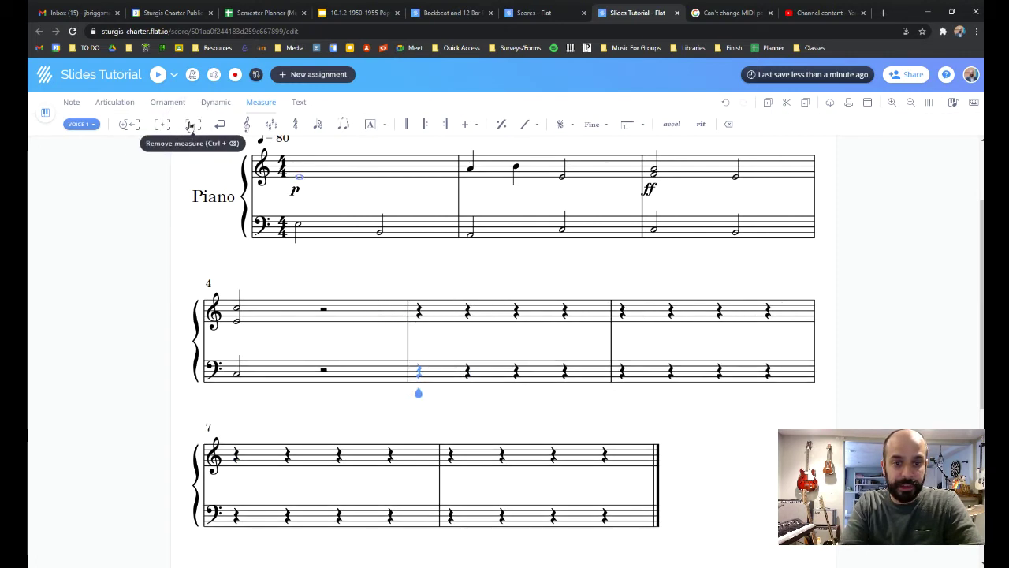
key("ctrl+z")
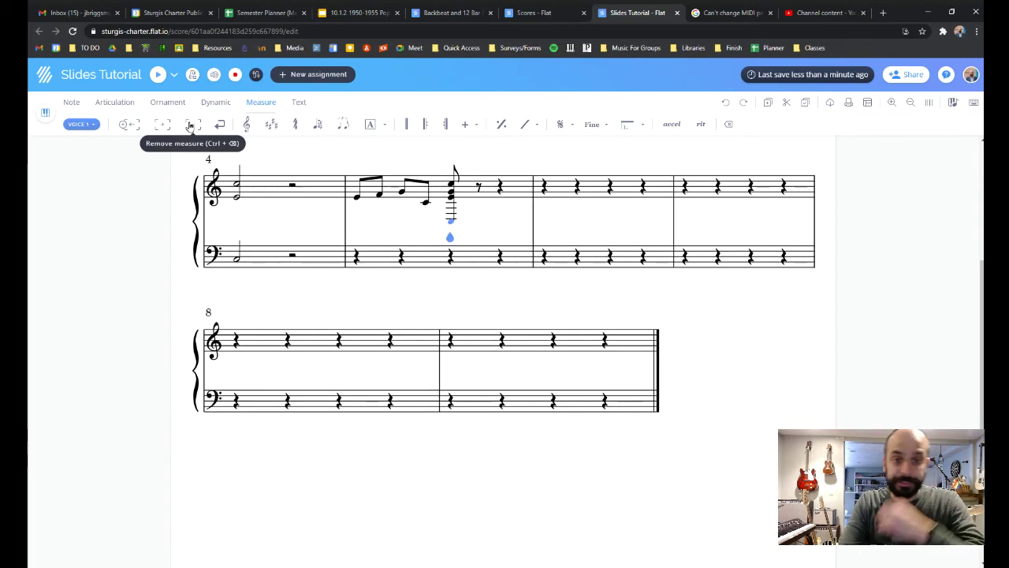
Step: Add a system break at measure 4 and take it off again
scroll(308, 334, "up", 3)
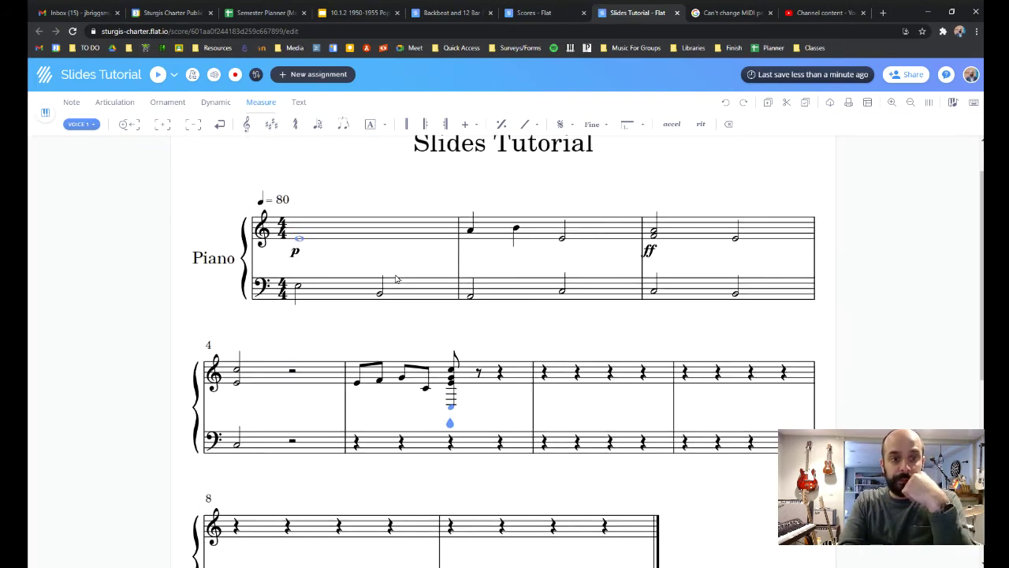
scroll(394, 277, "down", 1)
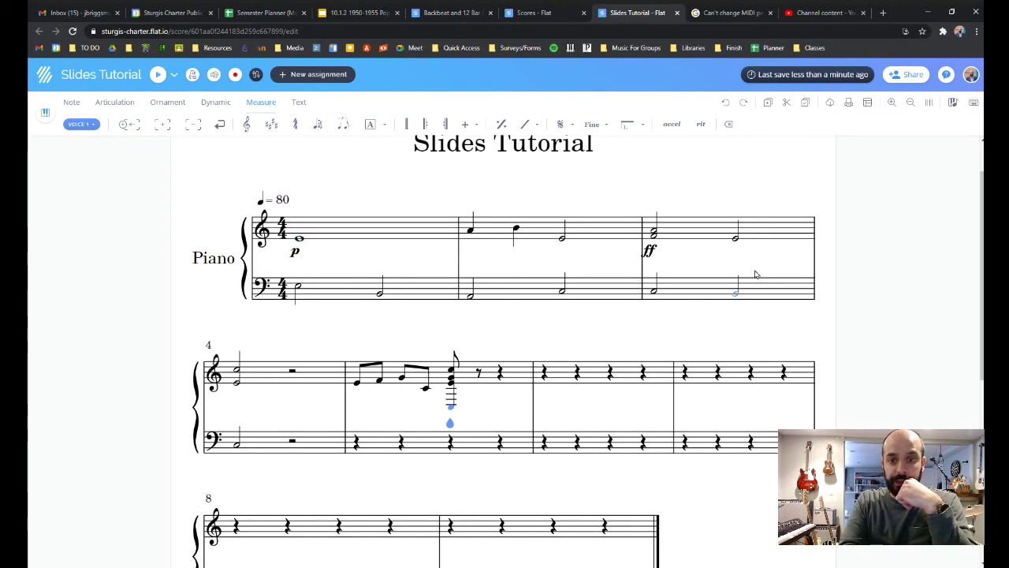
left_click(544, 370)
scroll(537, 400, "down", 1)
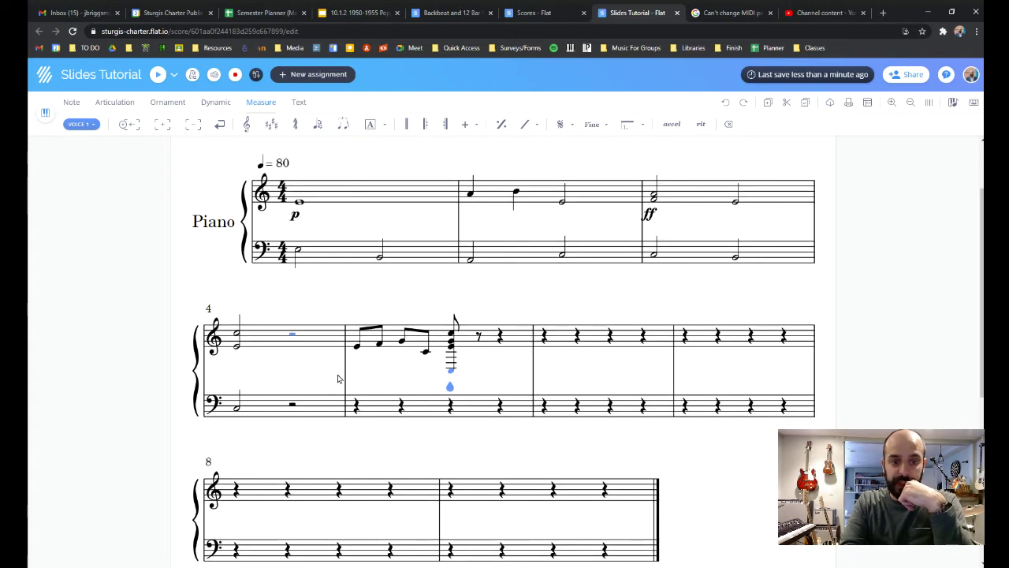
left_click(289, 339)
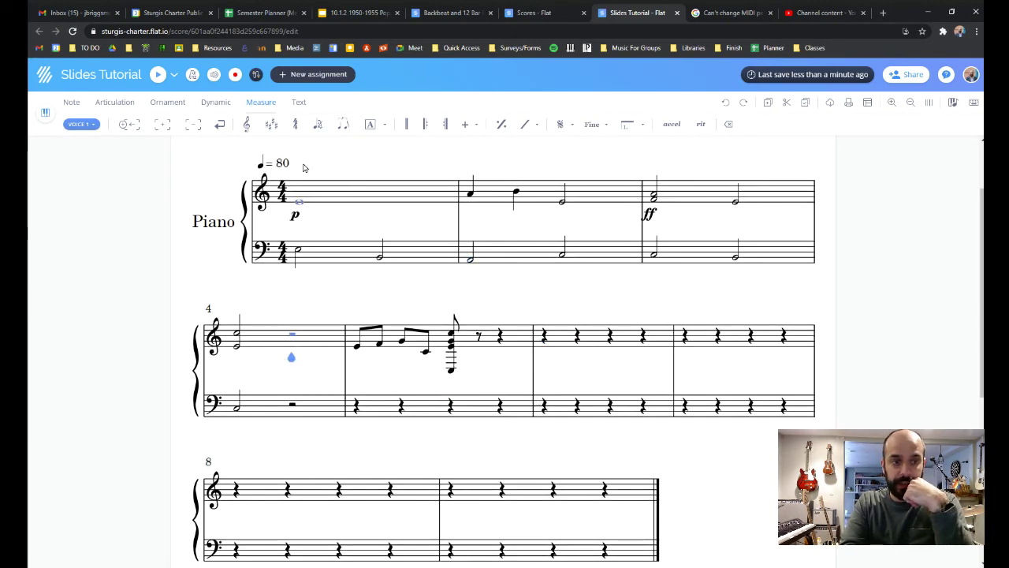
left_click(222, 126)
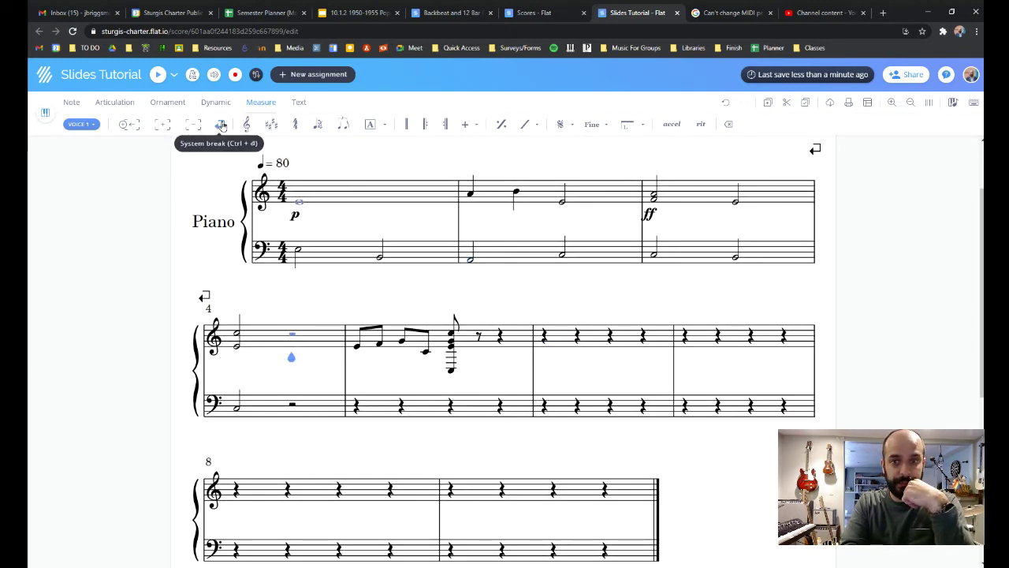
left_click(222, 126)
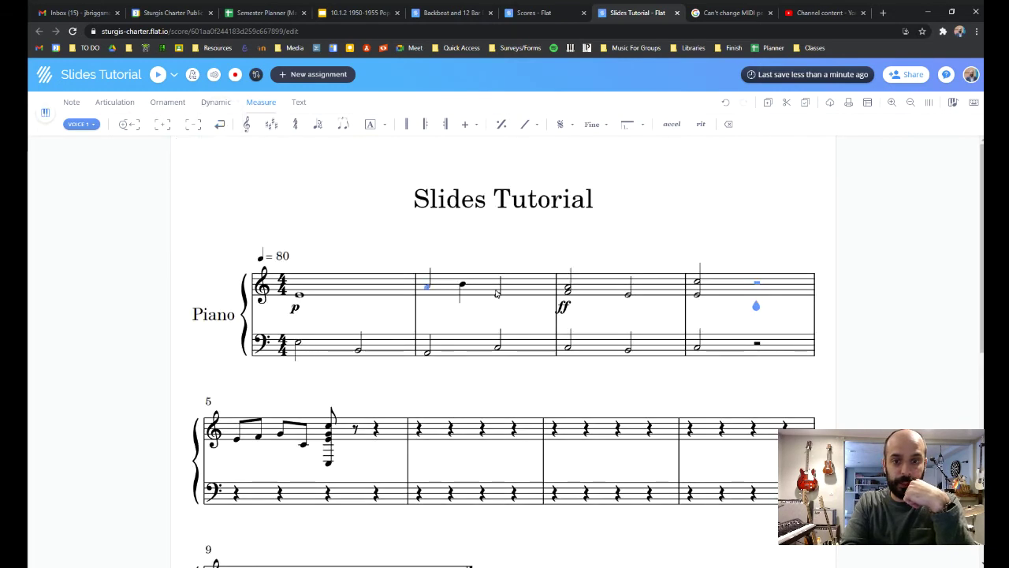
scroll(683, 320, "down", 2)
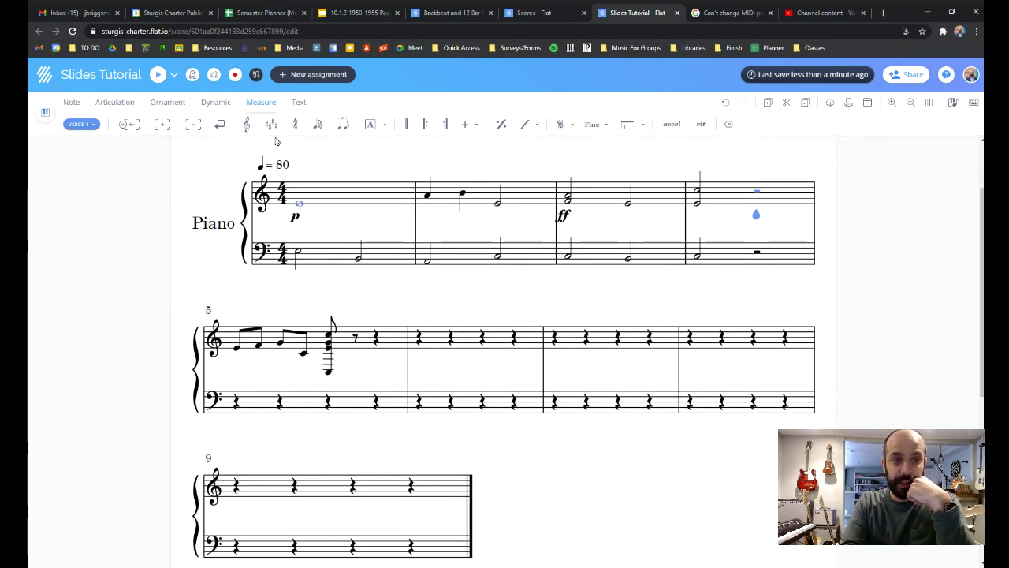
left_click(822, 254)
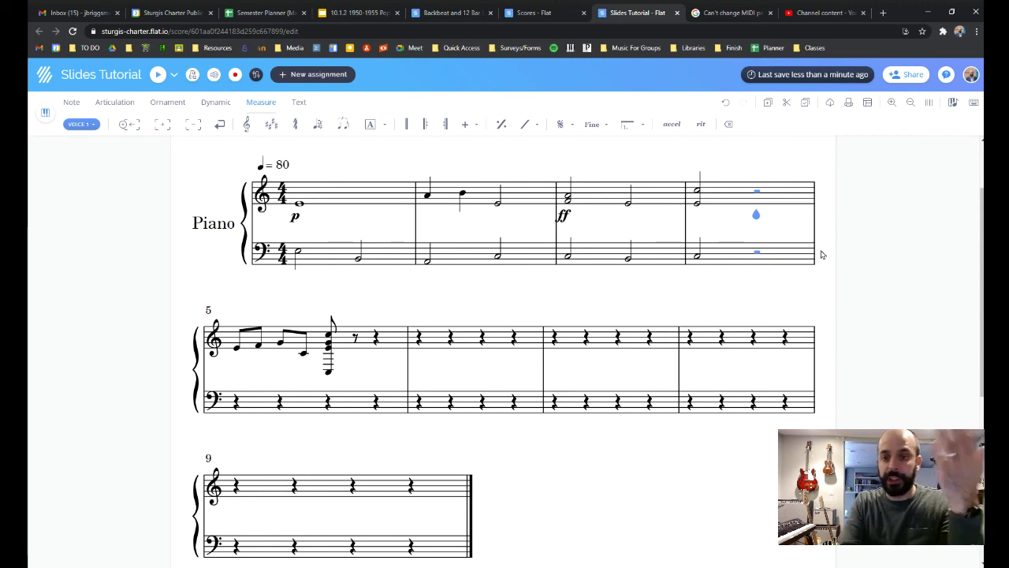
left_click(464, 198)
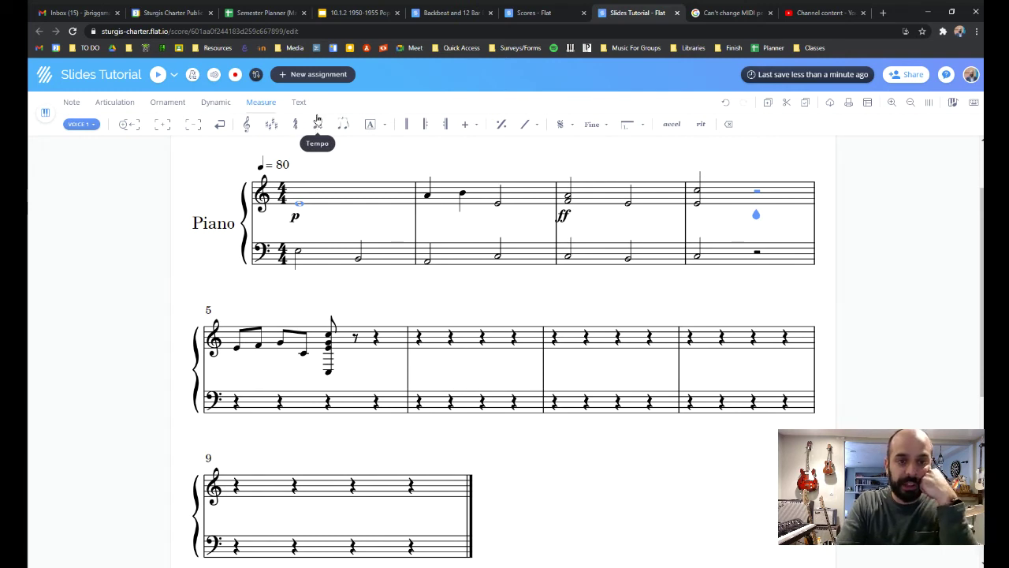
Step: Apply swing starting at measure 5 and undo it
left_click(236, 347)
left_click(340, 131)
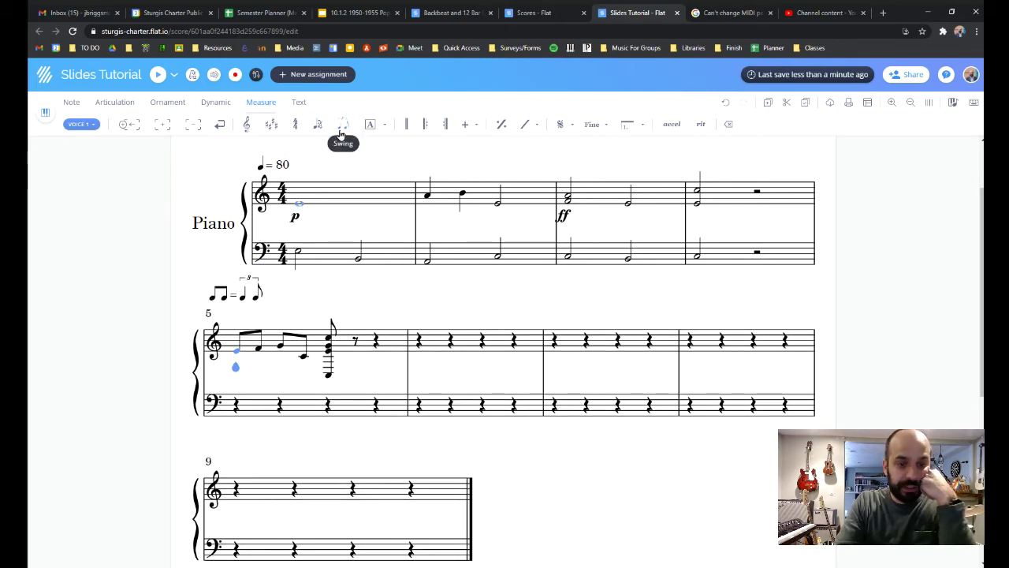
scroll(340, 131, "down", 2)
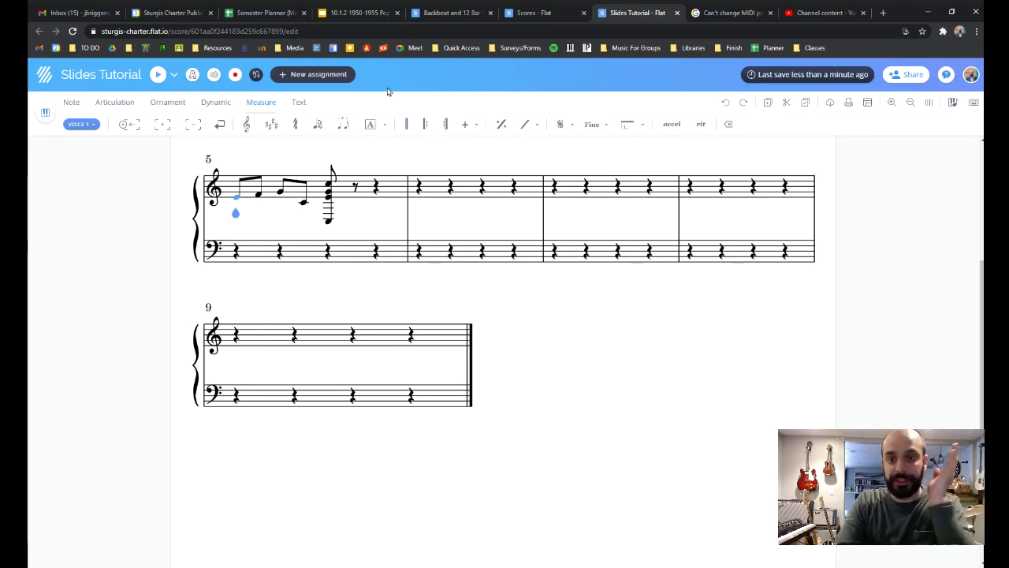
Step: Add a C chord symbol above the treble whole note in measure 1 and undo it
left_click(298, 103)
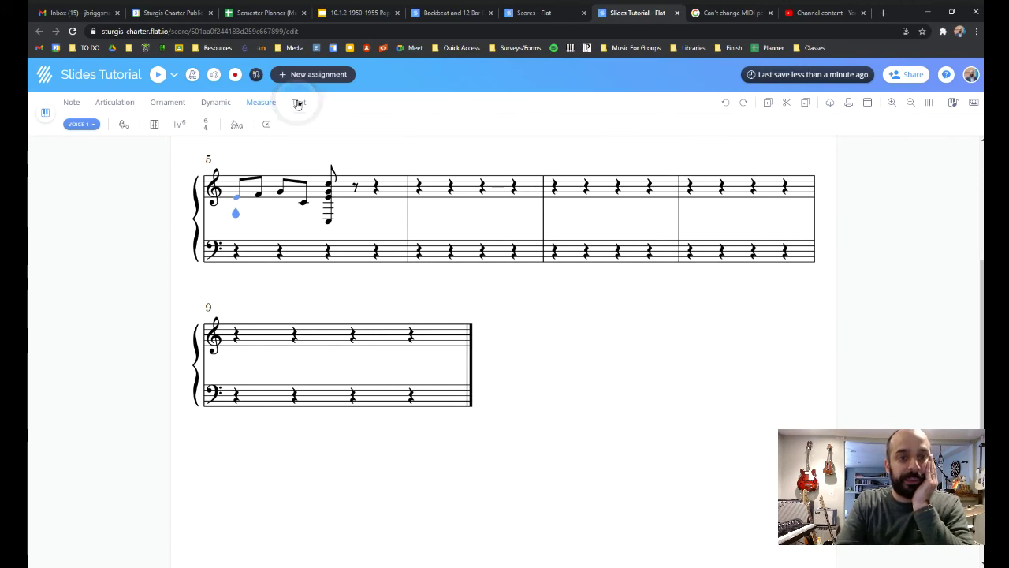
scroll(152, 229, "up", 2)
scroll(153, 229, "up", 2)
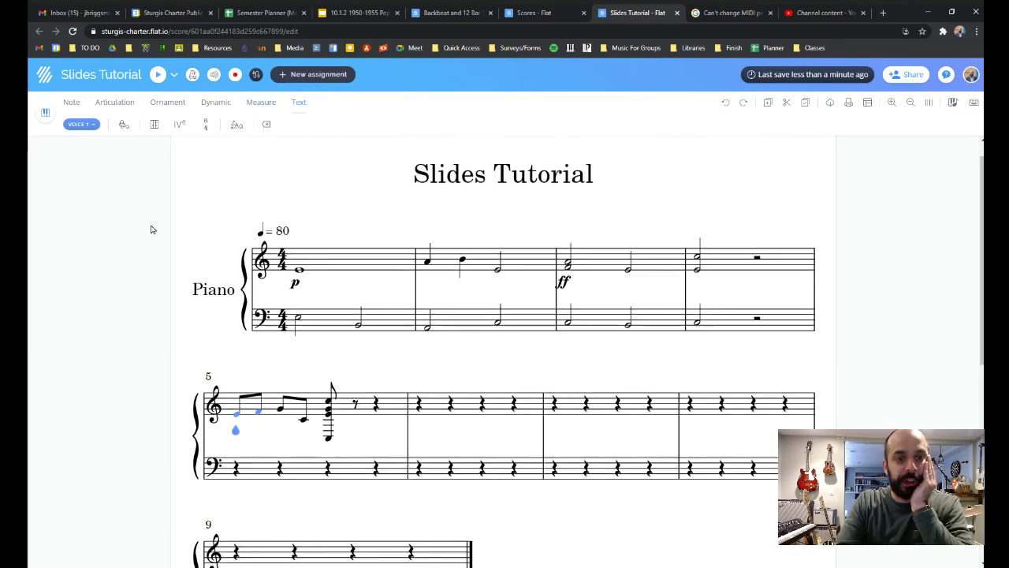
left_click(298, 270)
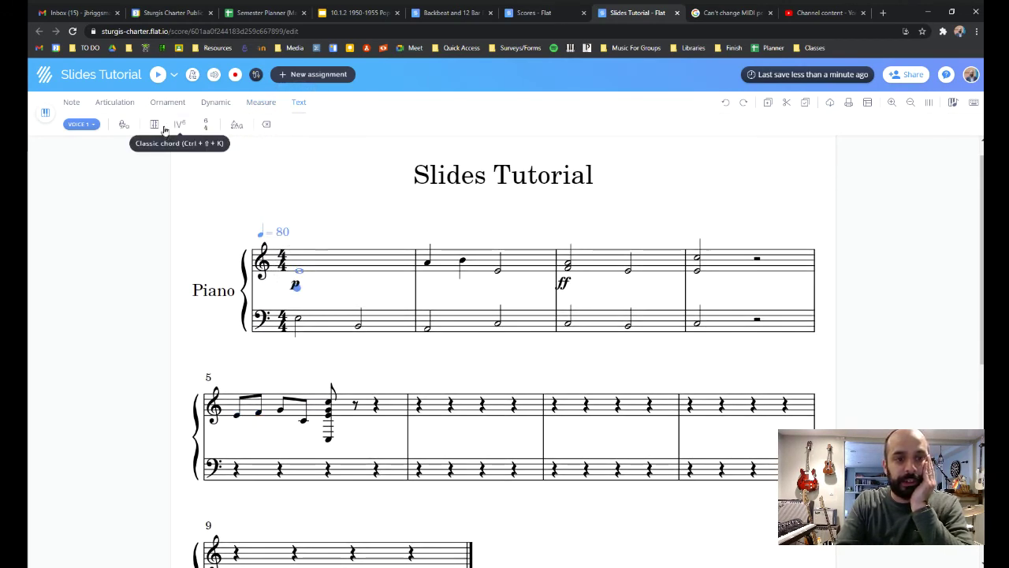
type("C")
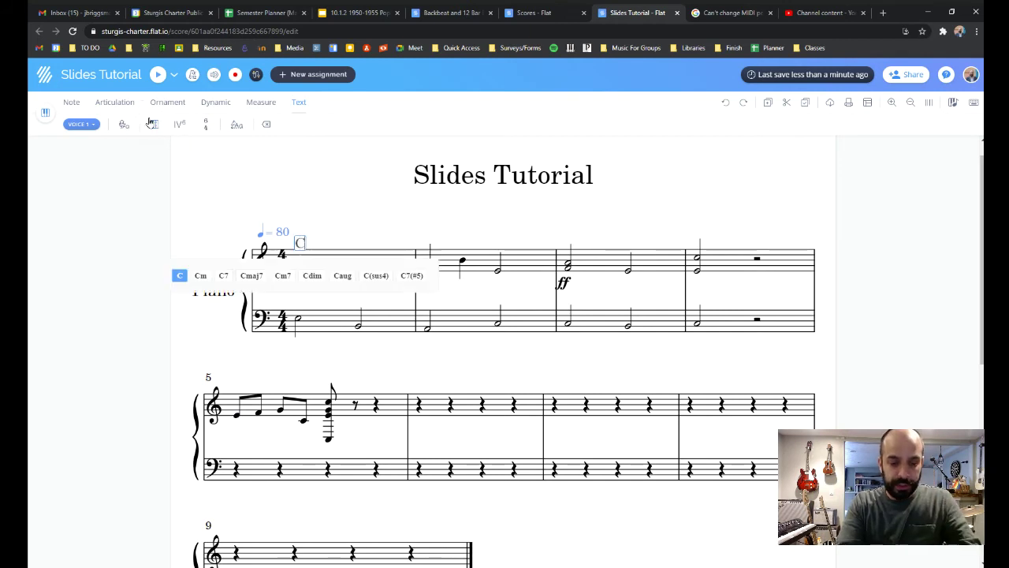
key("space")
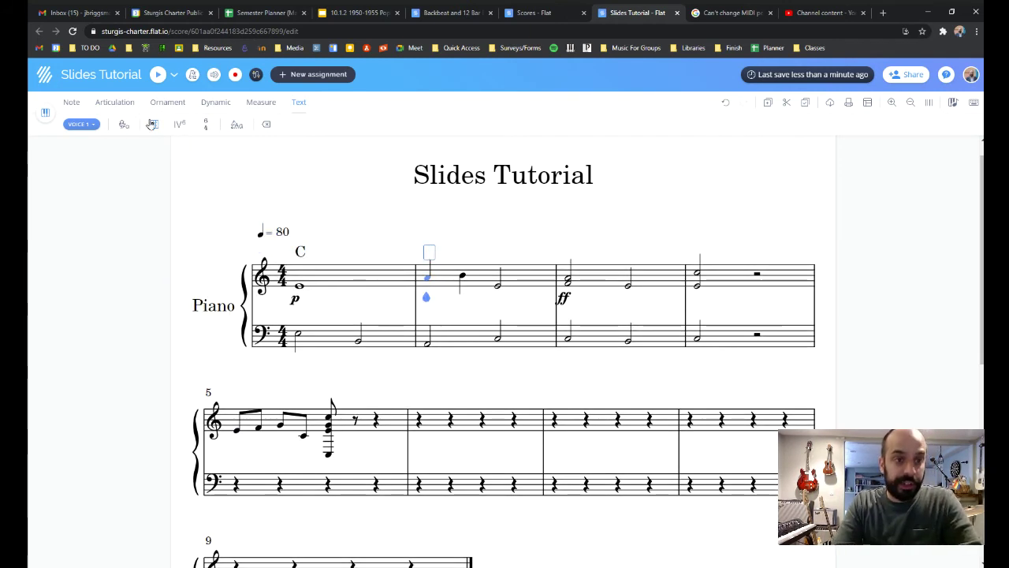
left_click(151, 124)
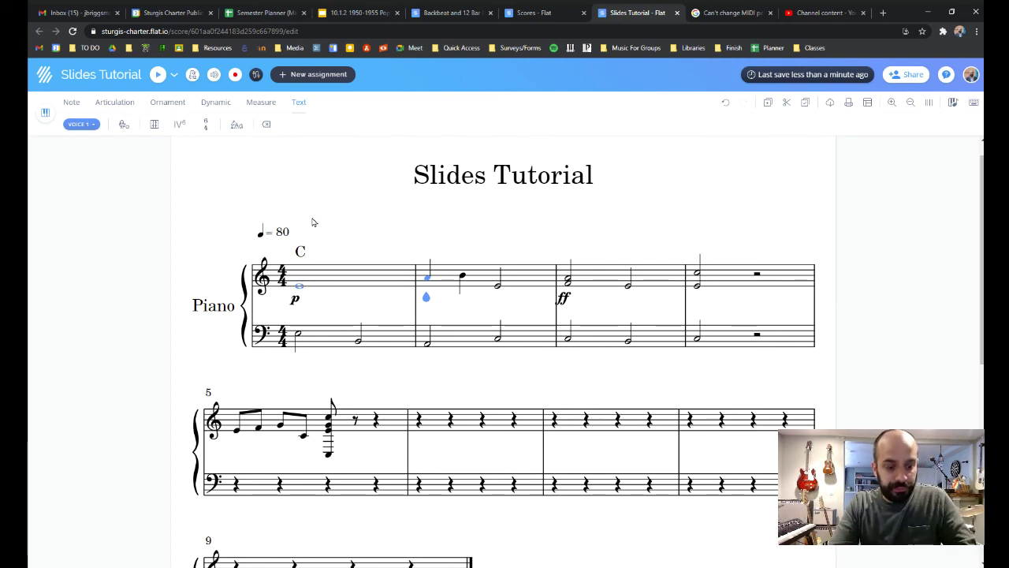
key("ctrl+z")
scroll(313, 222, "up", 1)
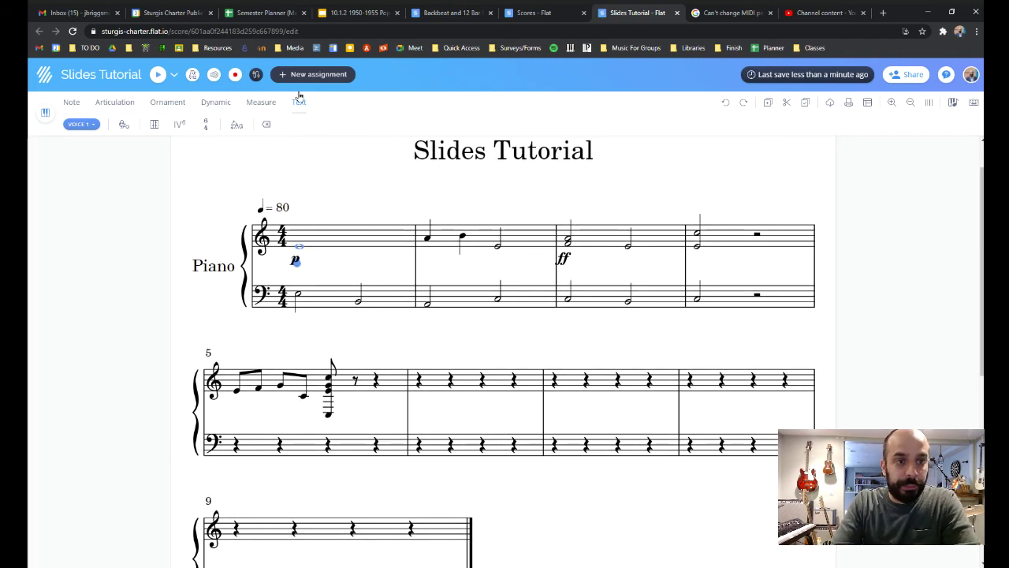
Step: Enter the lyrics "Mus-ic is so" syllable by syllable under the treble notes of measures 1 and 2
left_click(120, 129)
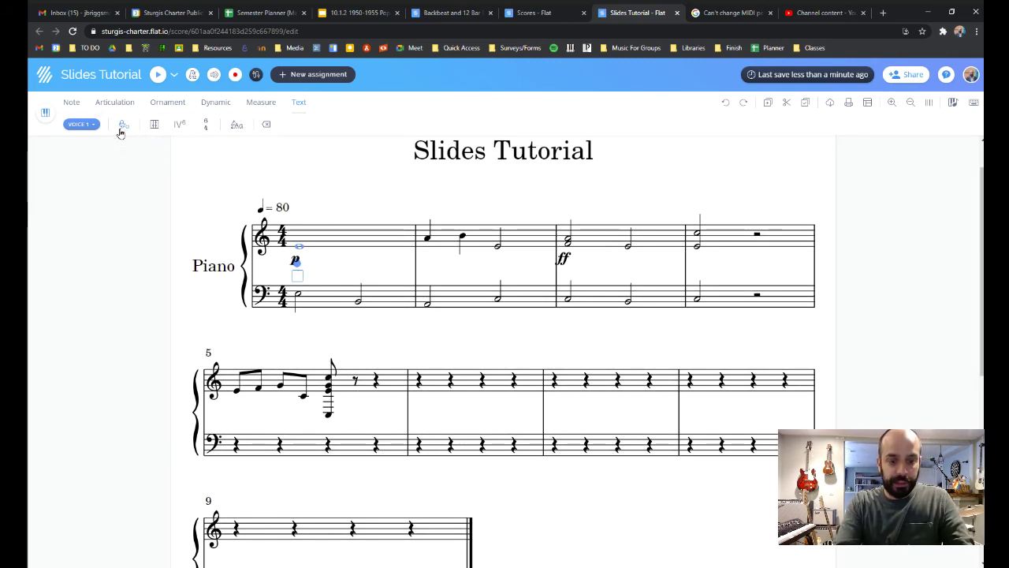
type("Mus")
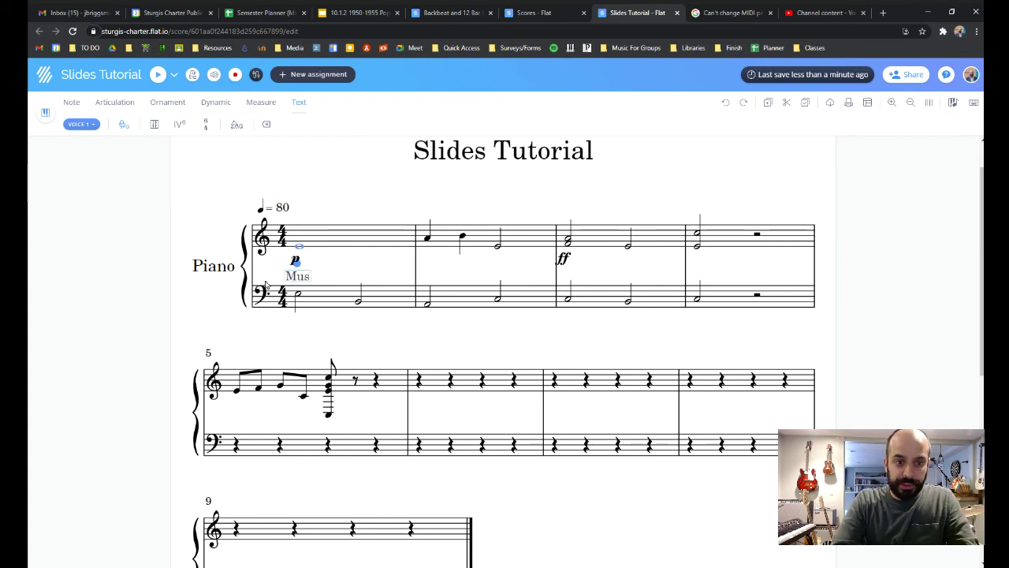
left_click(305, 279)
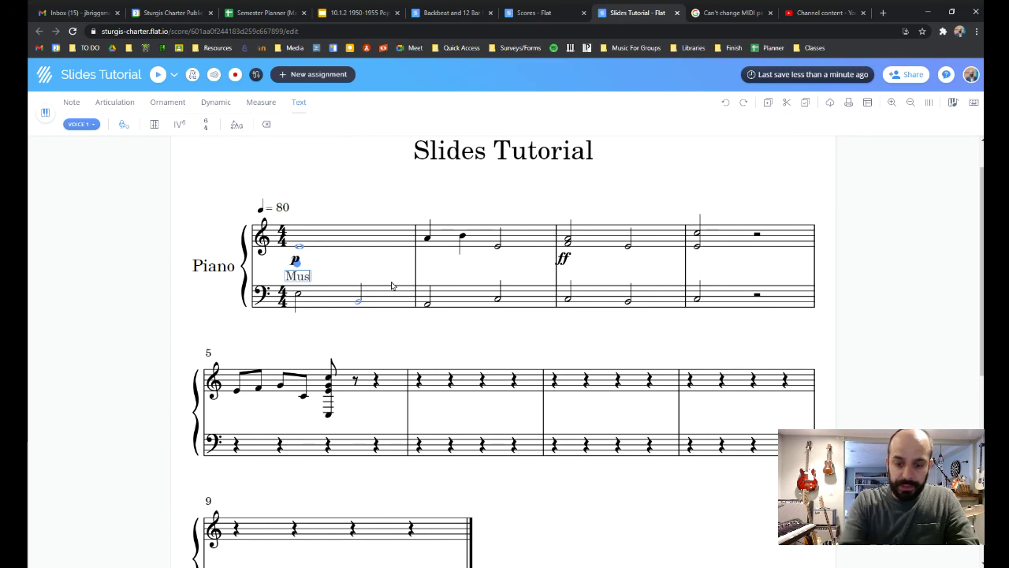
type("-ic is so")
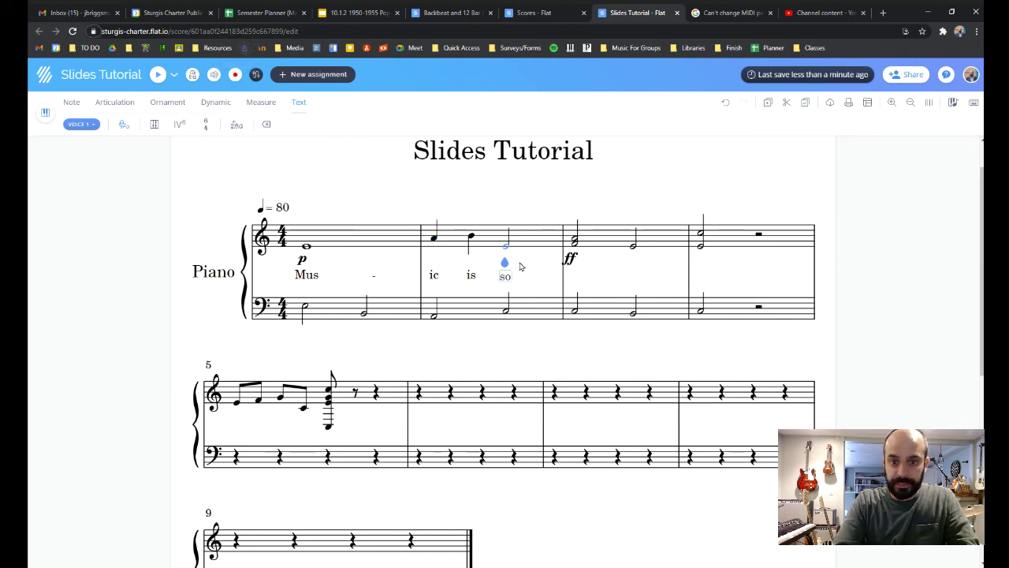
left_click(498, 274)
key("space")
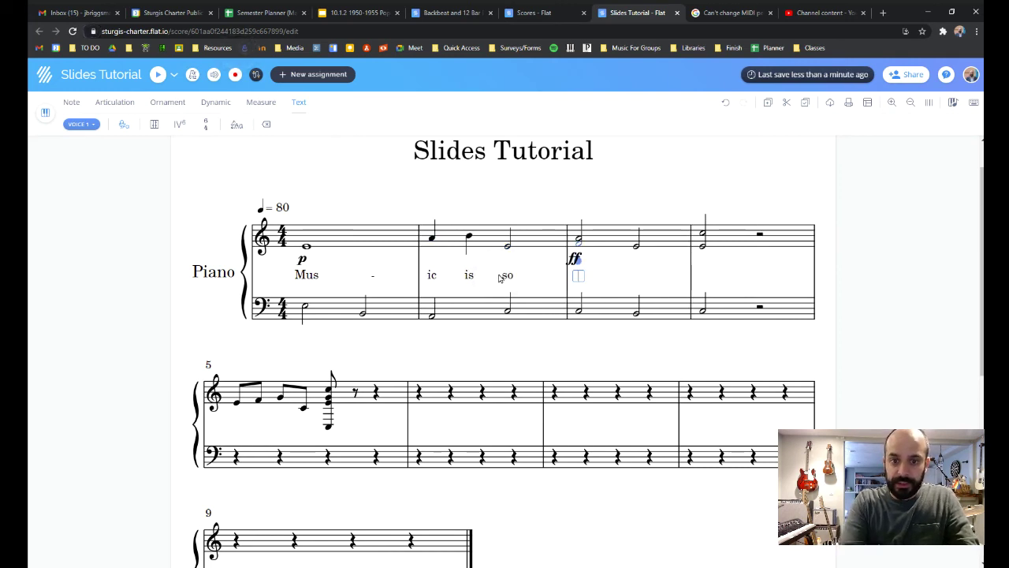
Step: Continue the lyrics with "awe-some." split across the two treble half notes of measure 3
type("awe")
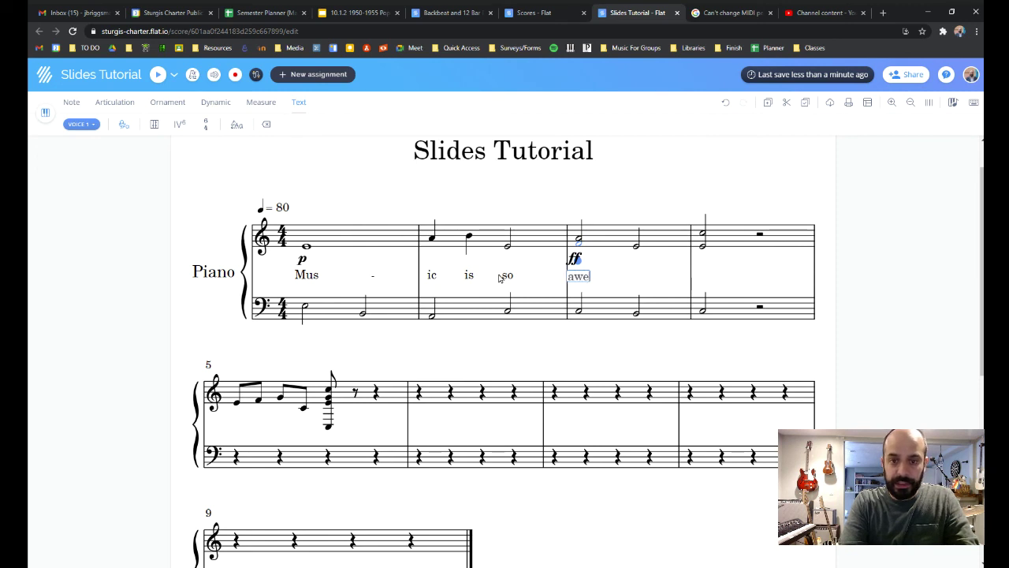
key("minus")
type("some")
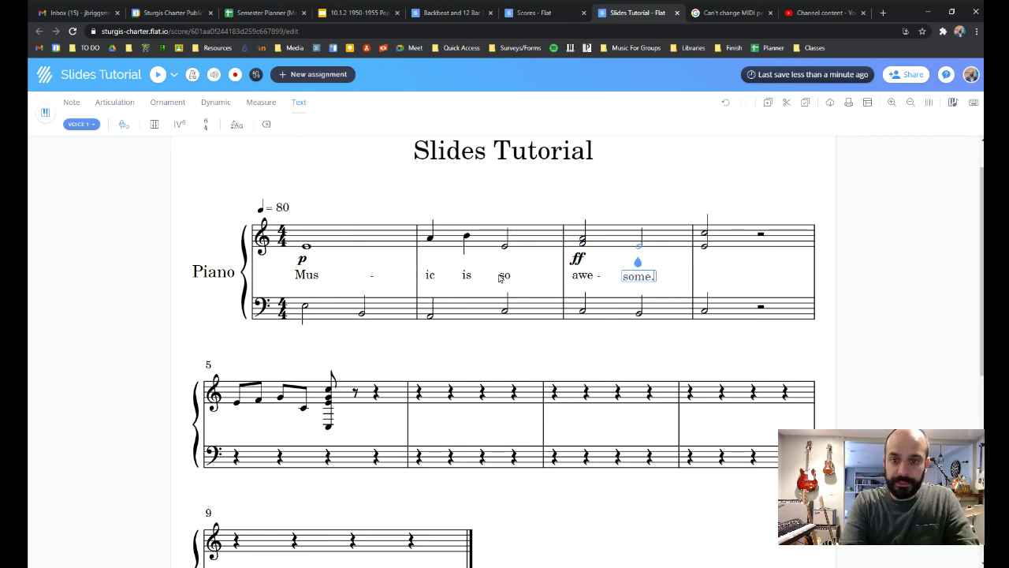
type(".")
key("space")
Step: Enter the lyric "Yeah!" with a capital Y under the first treble chord of measure 4
type("yeah.")
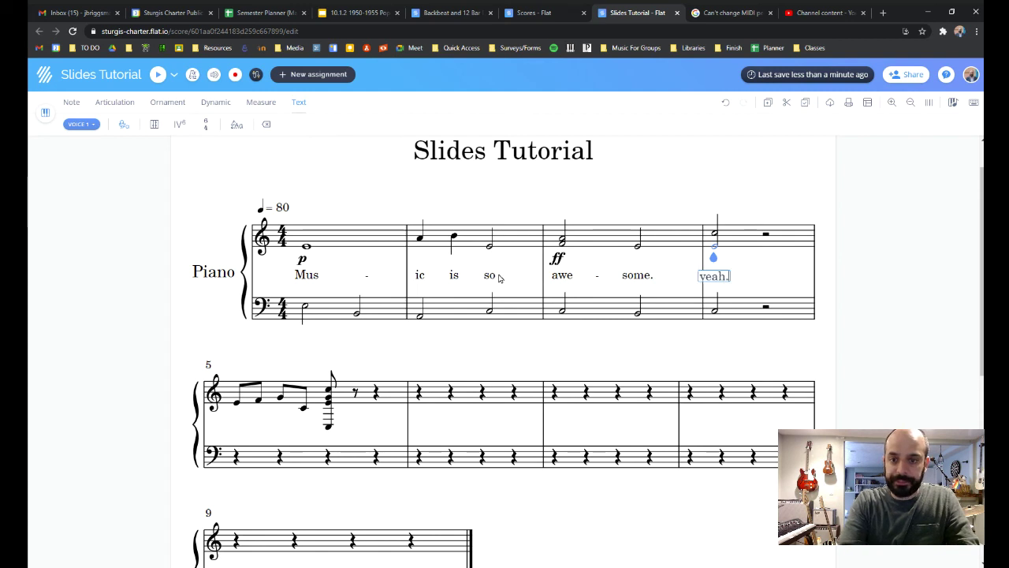
key("BackSpace")
key("BackSpace")
key("BackSpace")
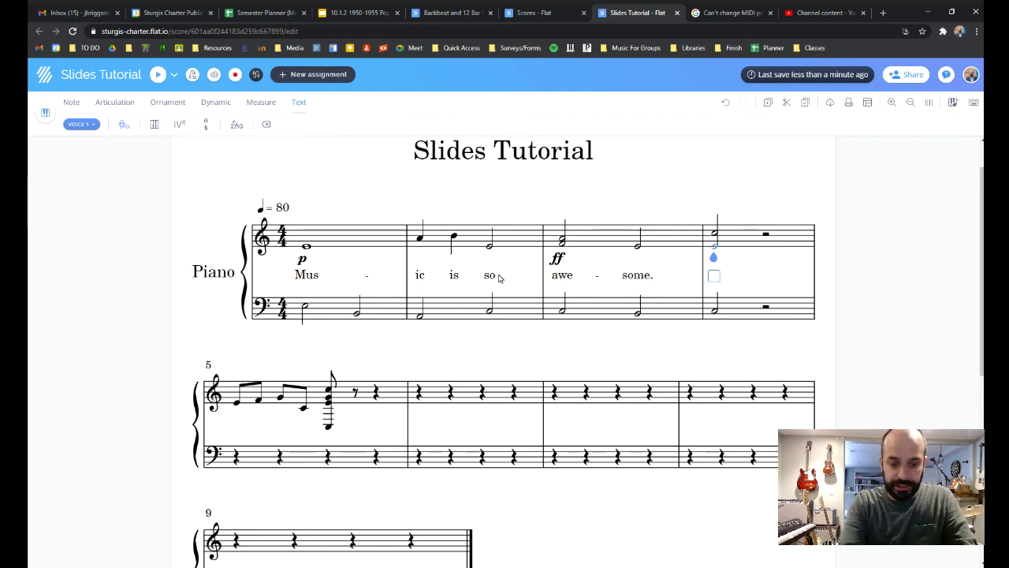
type("Yeah!")
key("space")
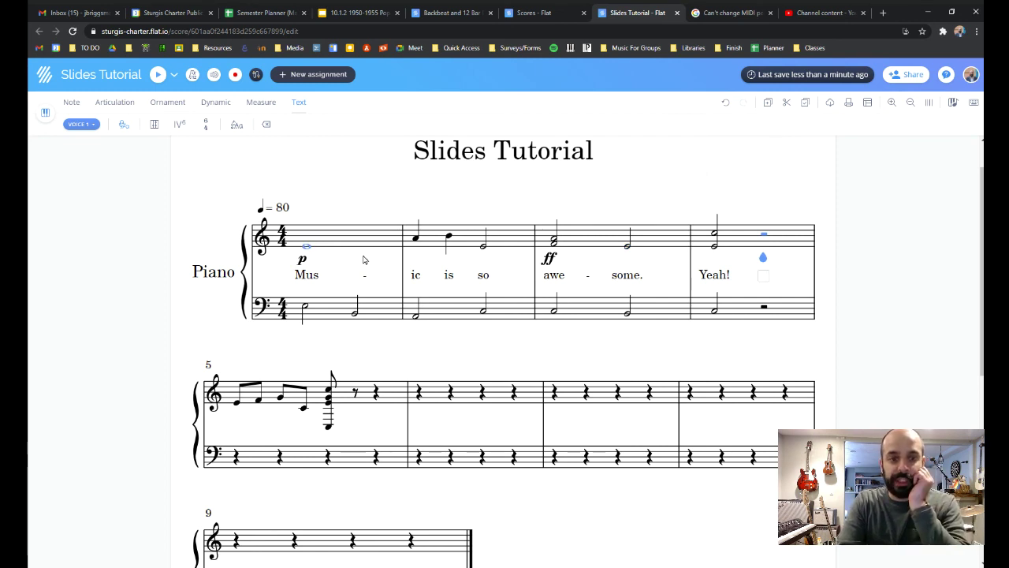
left_click(304, 245)
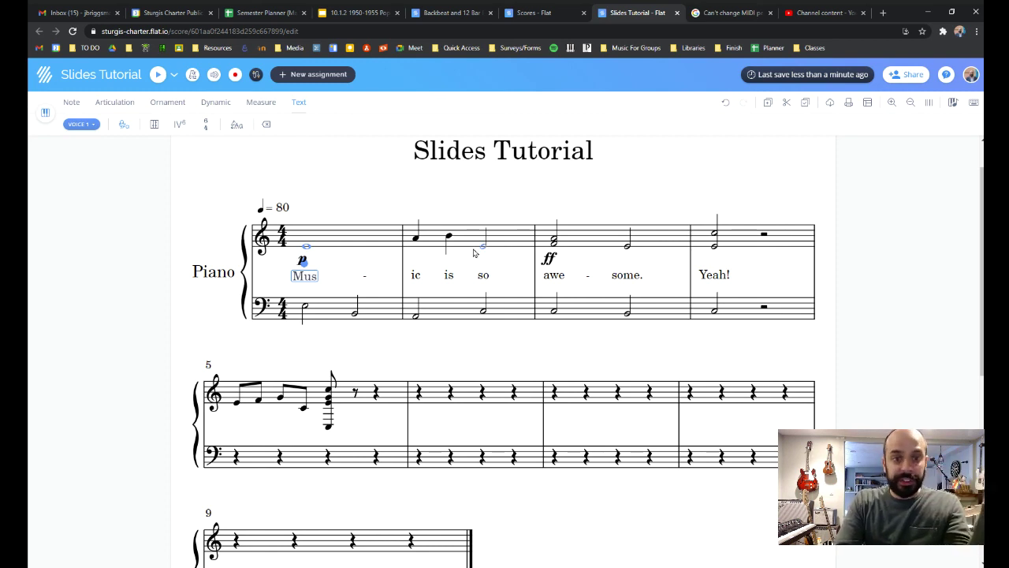
scroll(146, 279, "up", 1)
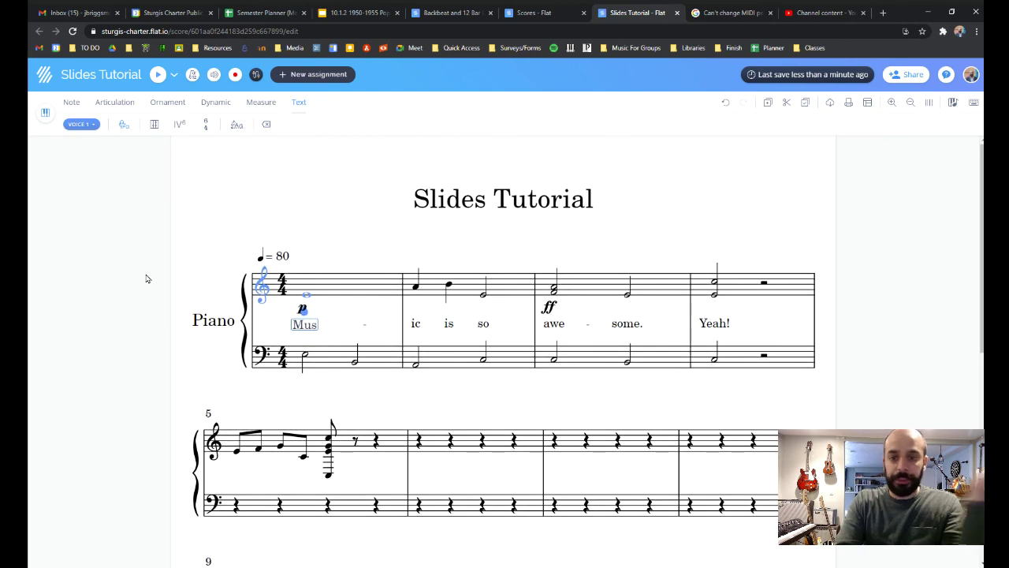